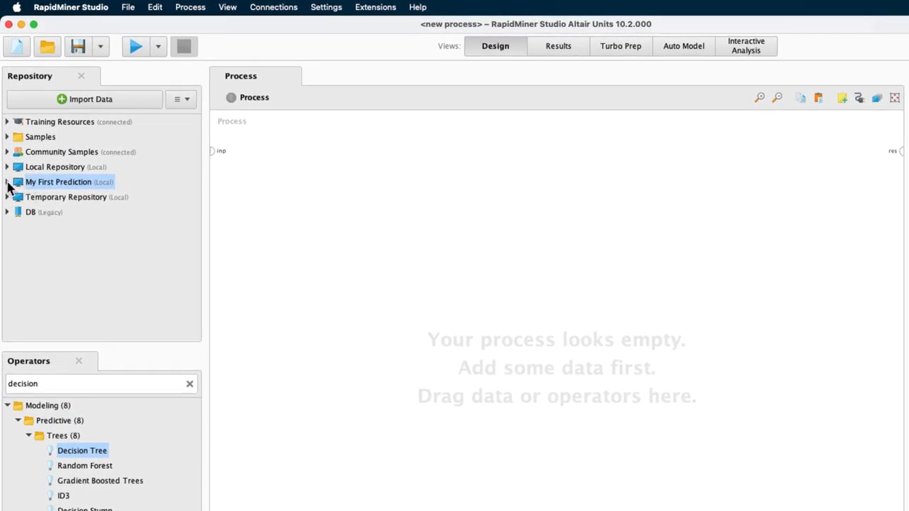
Duplicate the 02-build decision tree process within the Processes folder of the My First Prediction repository
{"action": "left_click", "coordinate": [7, 182]}
{"action": "left_click", "coordinate": [17, 226]}
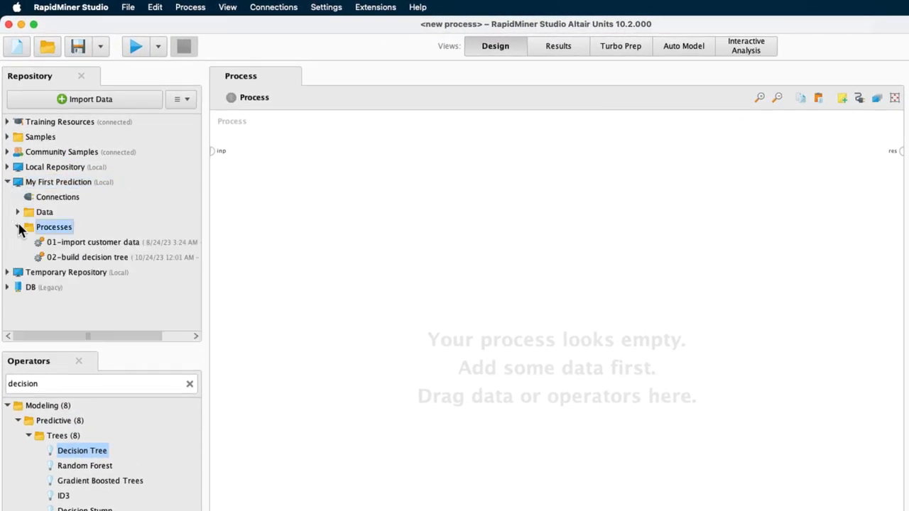
{"action": "right_click", "coordinate": [66, 263]}
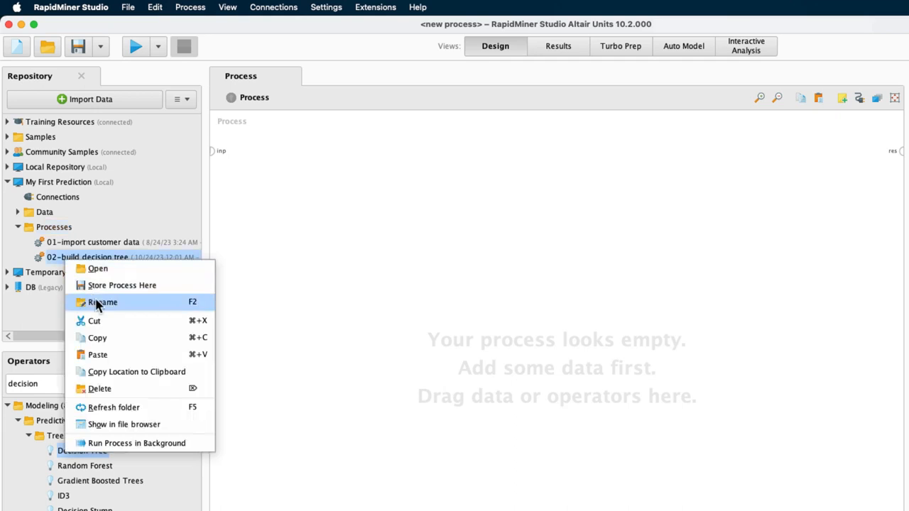
{"action": "left_click", "coordinate": [111, 336]}
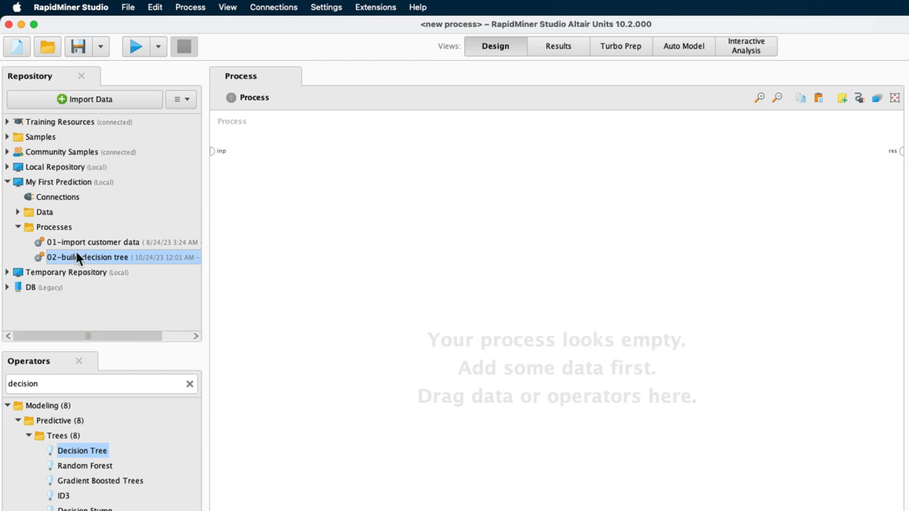
{"action": "right_click", "coordinate": [65, 228]}
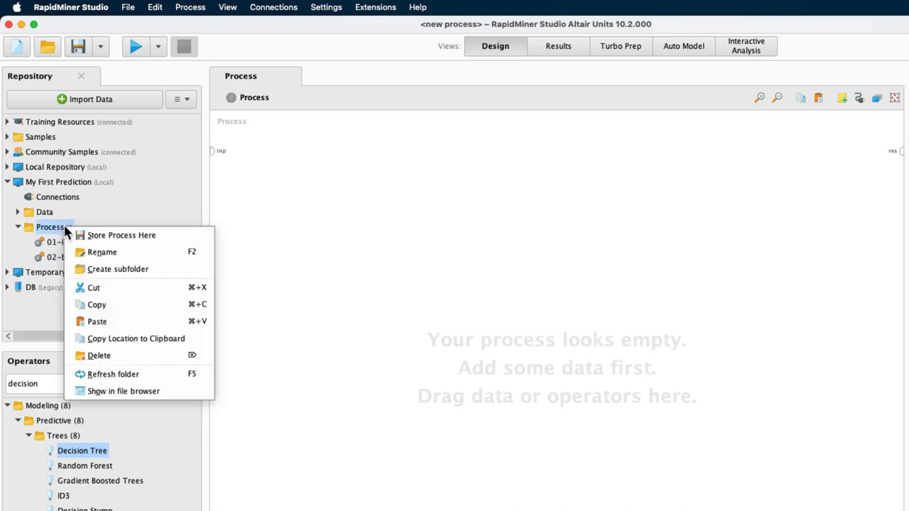
{"action": "left_click", "coordinate": [111, 323]}
{"action": "left_click", "coordinate": [680, 398]}
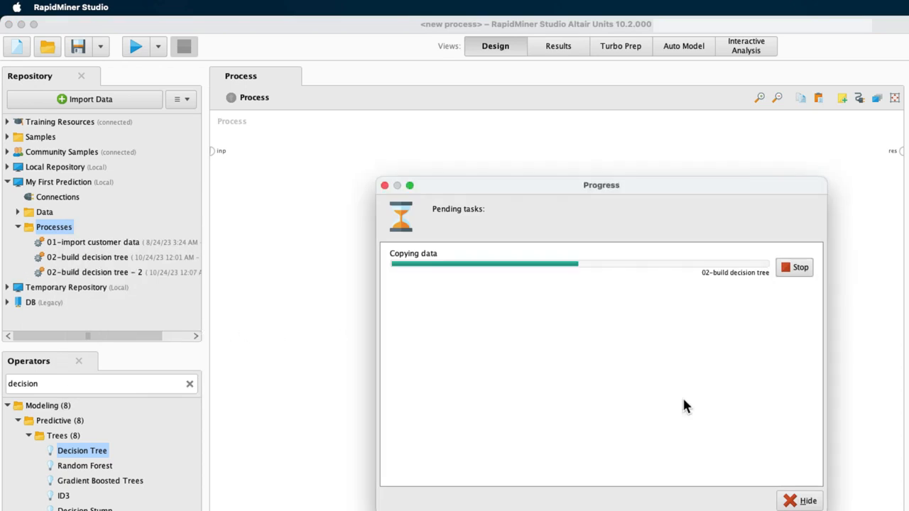
Rename the copied process as 03-apply the model
{"action": "right_click", "coordinate": [110, 276]}
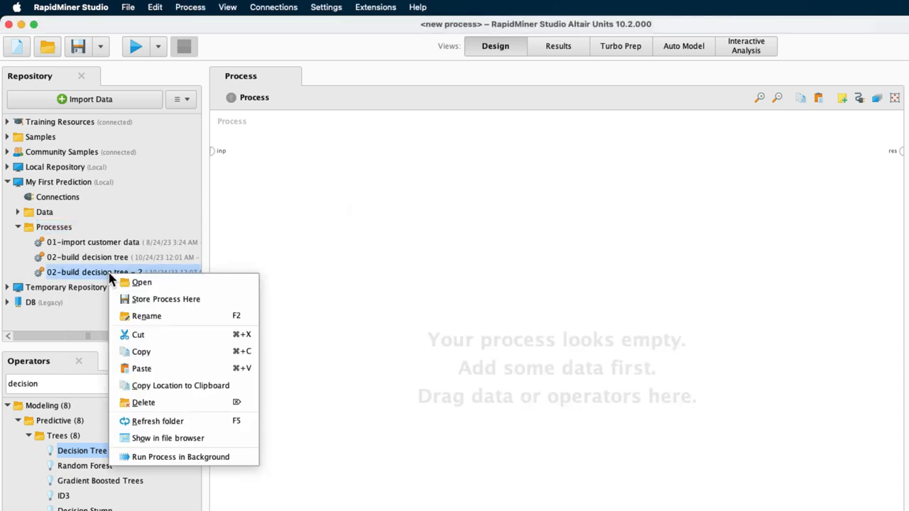
{"action": "left_click", "coordinate": [146, 315]}
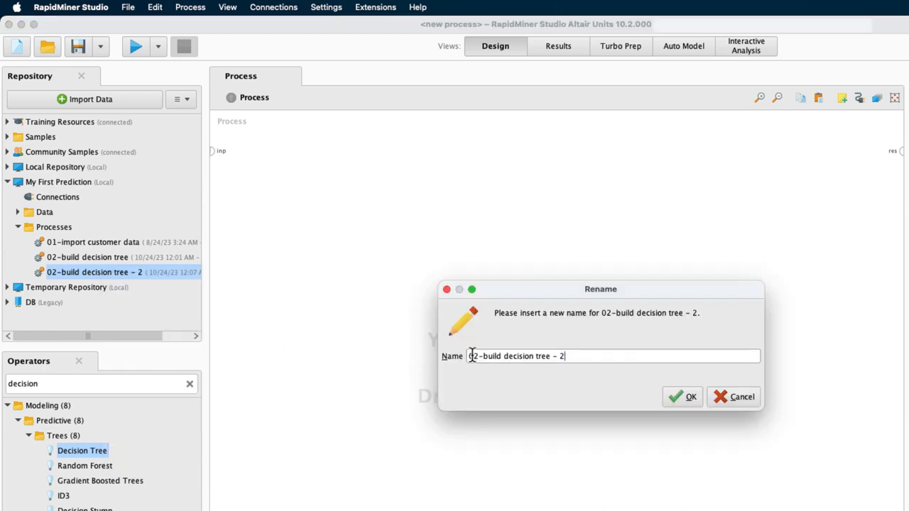
{"action": "left_click_drag", "start_coordinate": [469, 356], "coordinate": [618, 352]}
{"action": "type", "text": "03-apply the model"}
{"action": "left_click", "coordinate": [668, 395]}
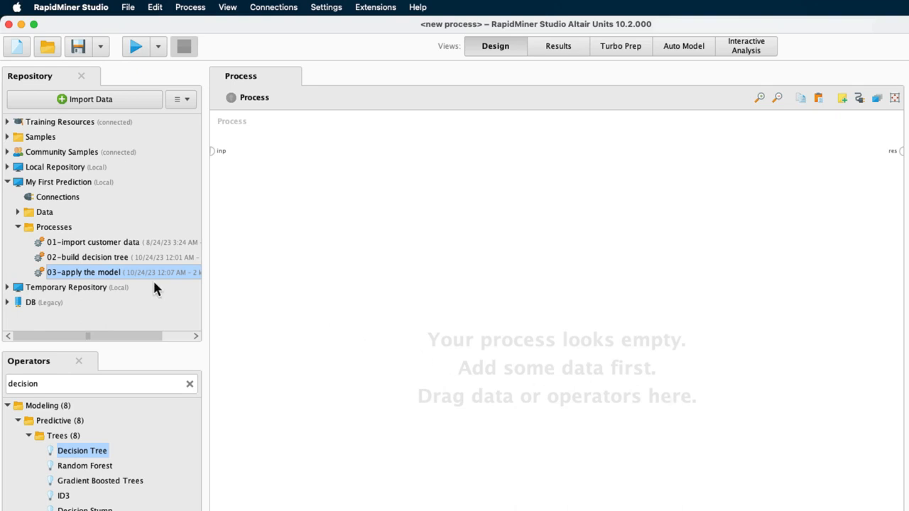
Open the 03-apply the model process and move Filter Examples and Decision Tree closer to the Retrieve Customer Data operator
{"action": "double_click", "coordinate": [110, 273]}
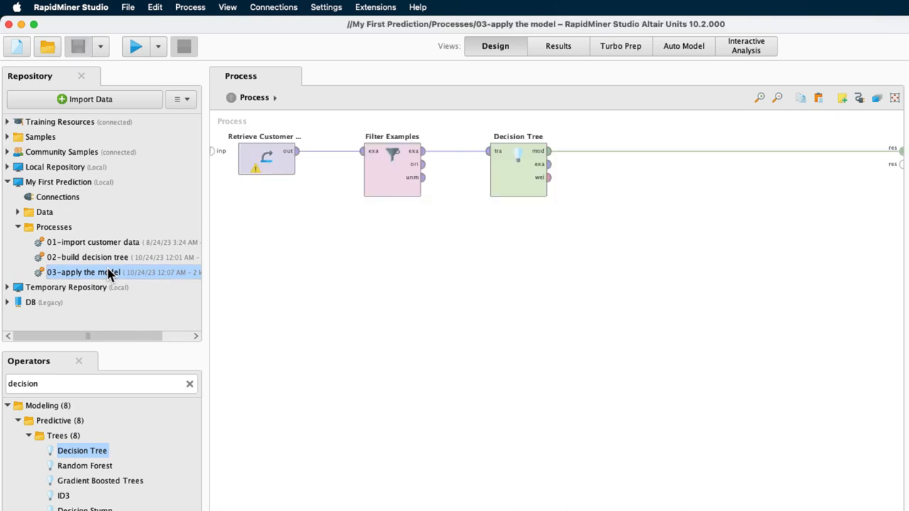
{"action": "left_click_drag", "start_coordinate": [392, 178], "coordinate": [351, 178]}
{"action": "left_click_drag", "start_coordinate": [537, 182], "coordinate": [453, 182]}
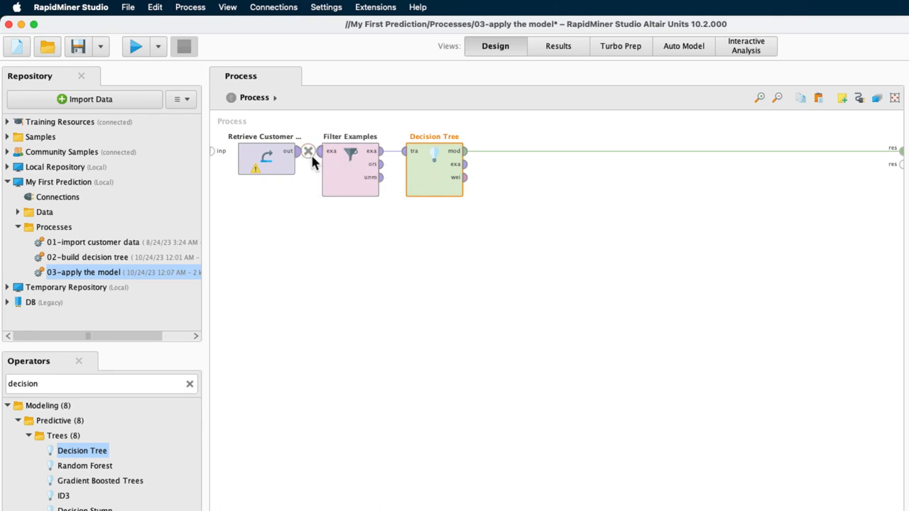
Examine the attribute metadata of the Retrieve Customer Data output in an enlarged window, including the missing values column
{"action": "mouse_move", "coordinate": [300, 159]}
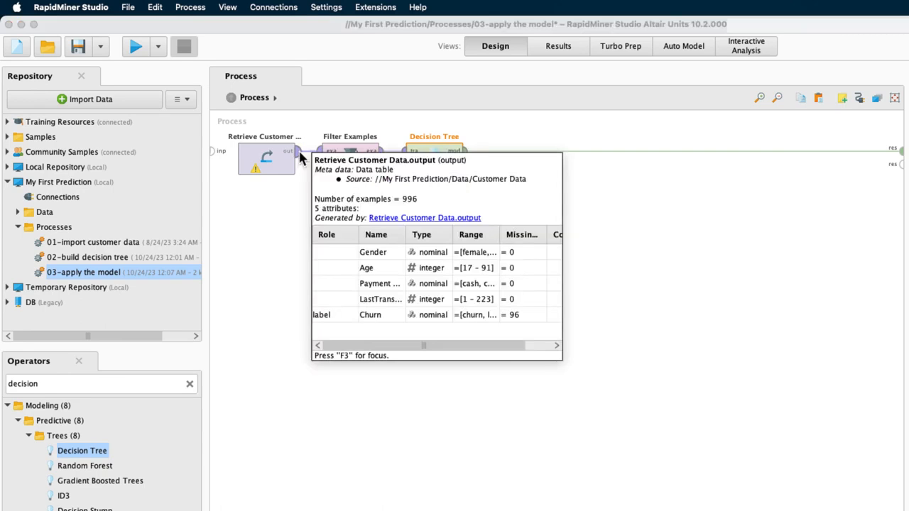
{"action": "key", "text": "F3"}
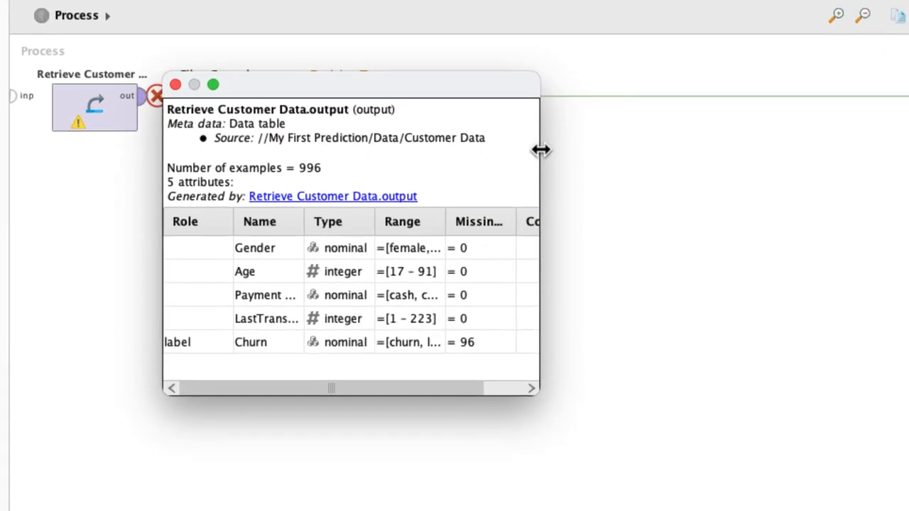
{"action": "left_click_drag", "start_coordinate": [564, 189], "coordinate": [575, 188]}
{"action": "left_click_drag", "start_coordinate": [557, 146], "coordinate": [733, 148]}
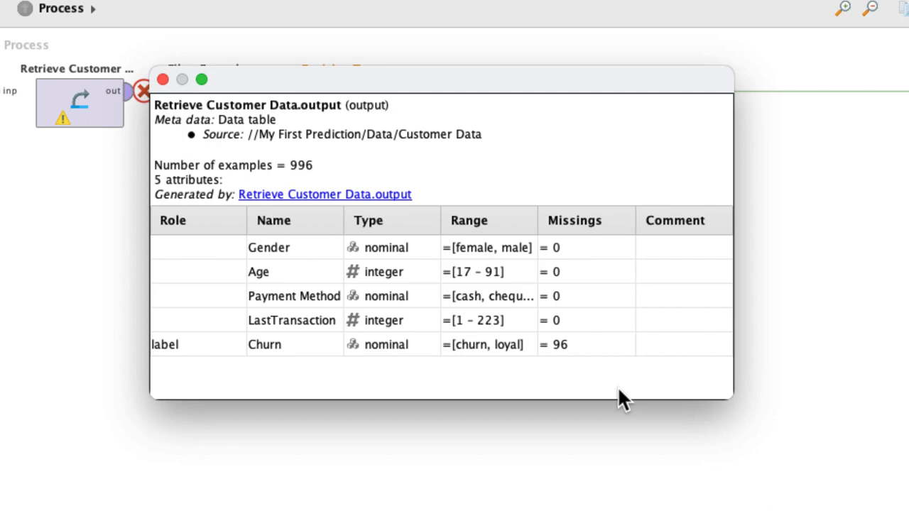
{"action": "left_click", "coordinate": [162, 79]}
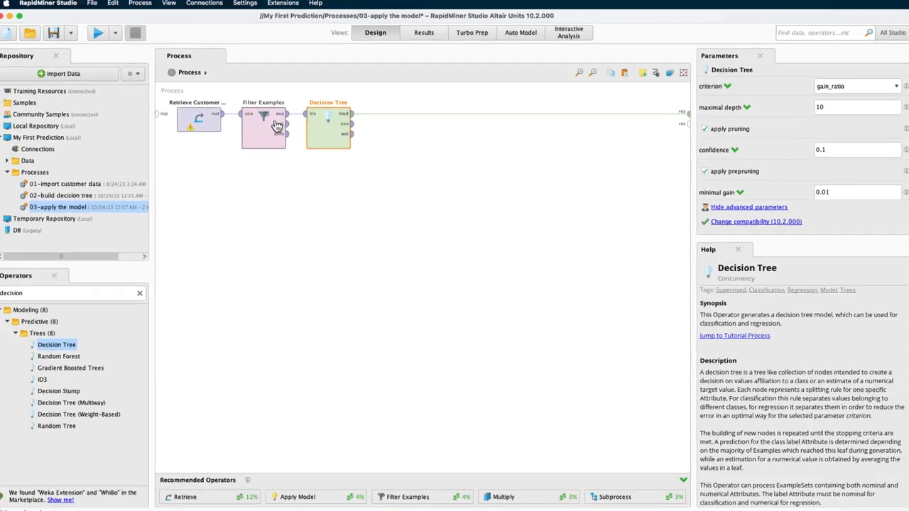
Check the filter condition defined in the existing Filter Examples operator
{"action": "left_click", "coordinate": [277, 125]}
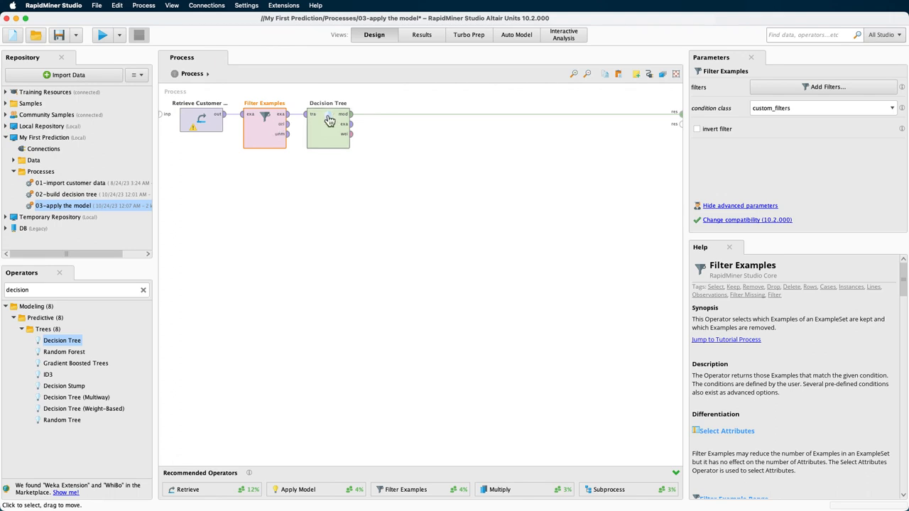
{"action": "left_click", "coordinate": [810, 87]}
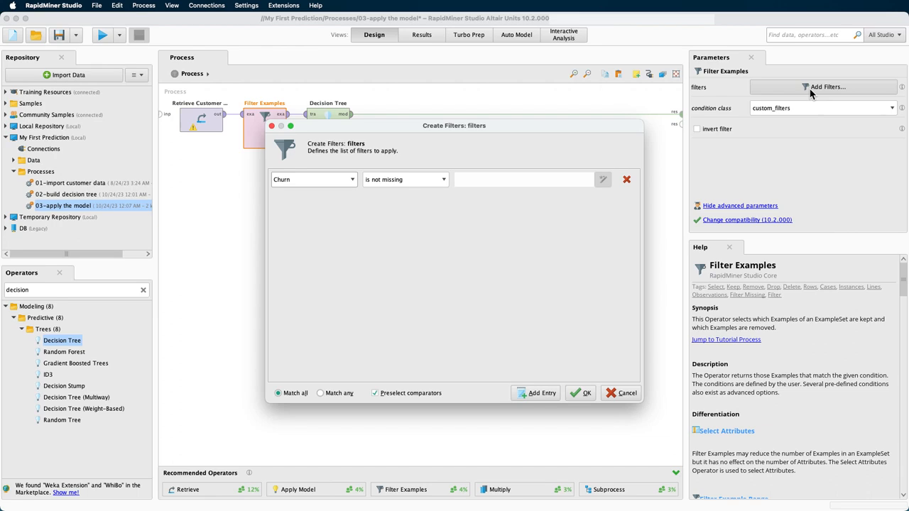
{"action": "left_click", "coordinate": [270, 126]}
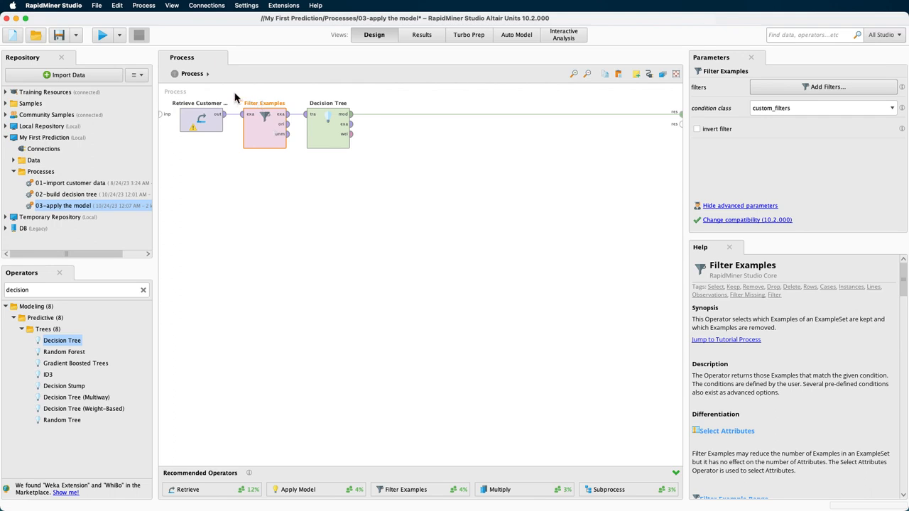
Shift Filter Examples and Decision Tree together away from Retrieve Customer Data to make room for another operator
{"action": "left_click_drag", "start_coordinate": [235, 93], "coordinate": [381, 169]}
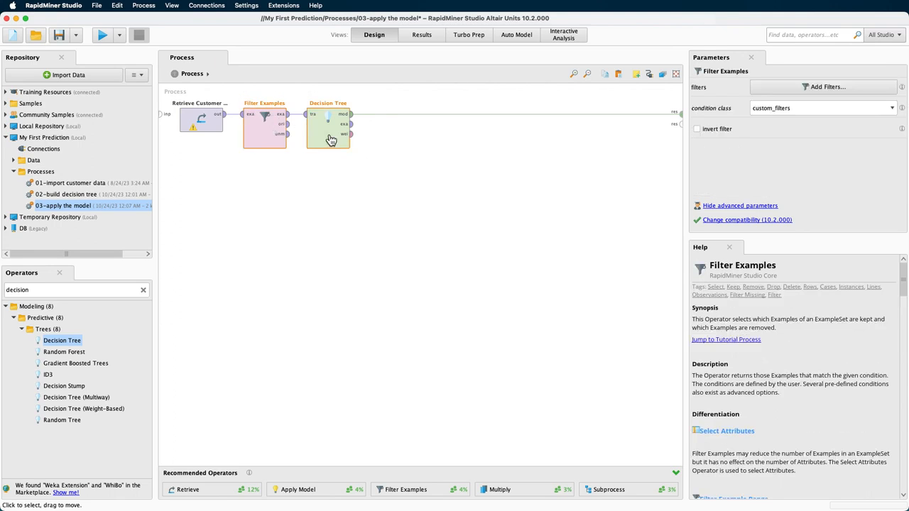
{"action": "left_click_drag", "start_coordinate": [320, 141], "coordinate": [382, 142]}
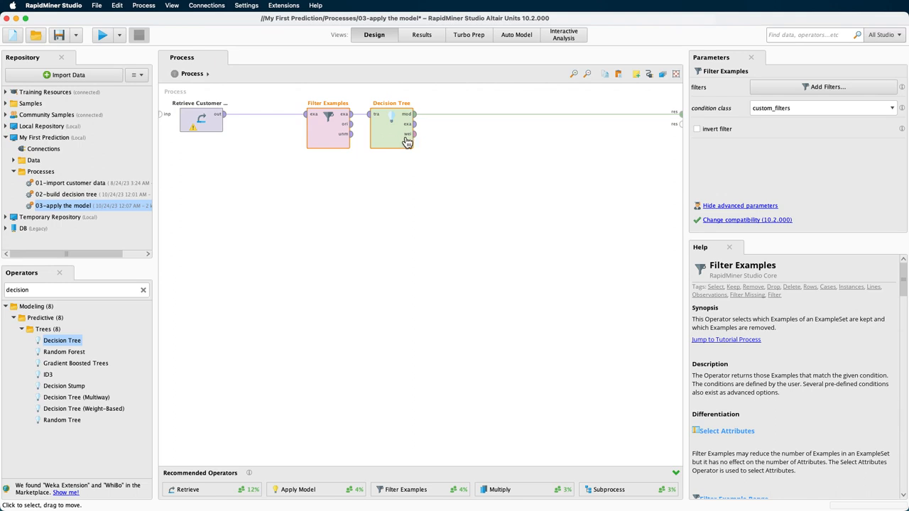
{"action": "left_click", "coordinate": [407, 142]}
Find the Filter Examples operator by searching for "filter" and add a second one below the existing filter
{"action": "left_click", "coordinate": [143, 290]}
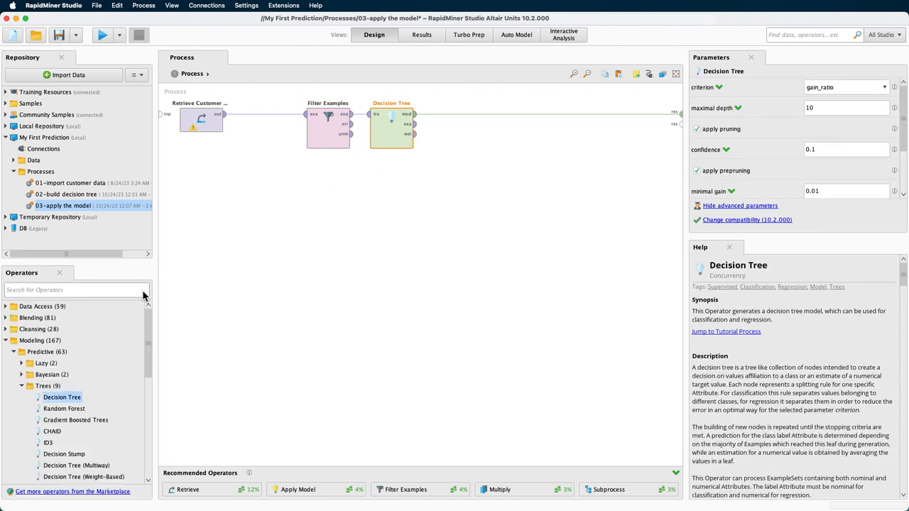
{"action": "type", "text": "filter"}
{"action": "left_click", "coordinate": [80, 399]}
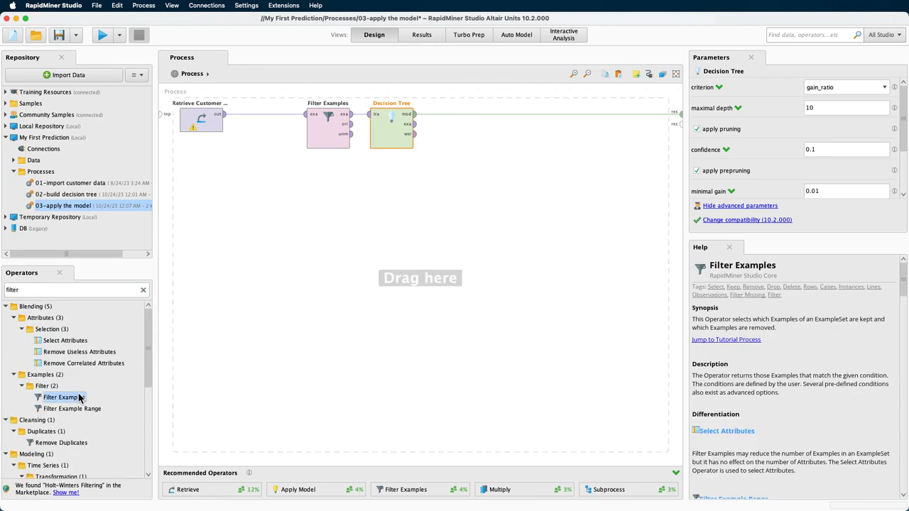
{"action": "left_click_drag", "start_coordinate": [80, 399], "coordinate": [329, 202]}
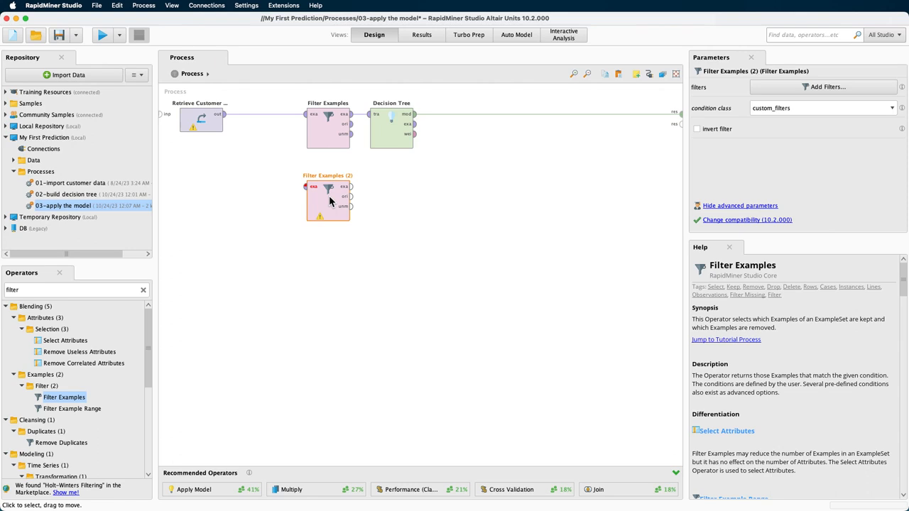
Connect the Retrieve Customer Data output to both Filter Examples operators by inserting a Multiply operator between them
{"action": "left_click", "coordinate": [222, 118]}
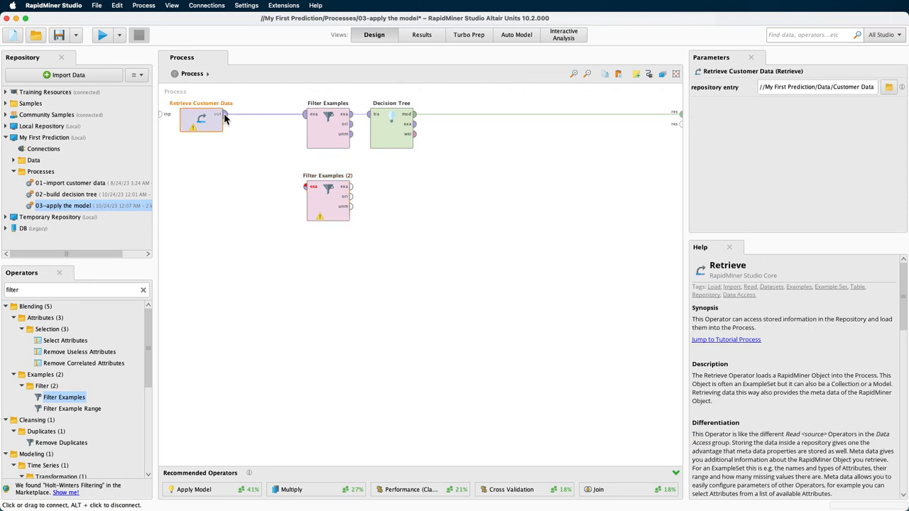
{"action": "left_click_drag", "start_coordinate": [224, 114], "coordinate": [303, 191]}
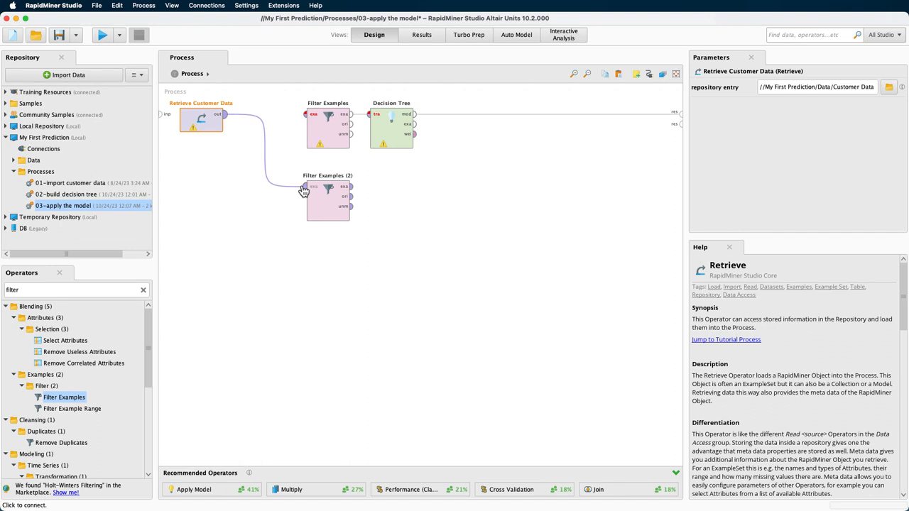
{"action": "left_click_drag", "start_coordinate": [225, 114], "coordinate": [307, 119]}
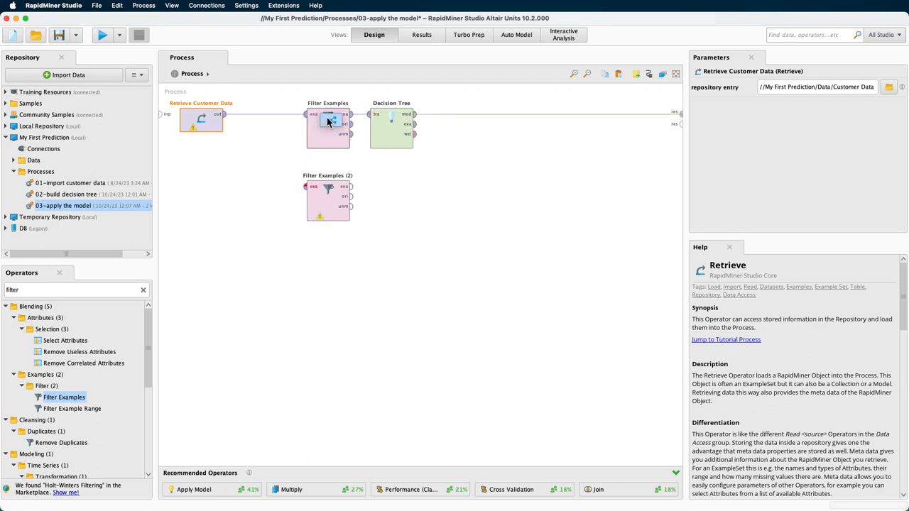
{"action": "left_click", "coordinate": [328, 121]}
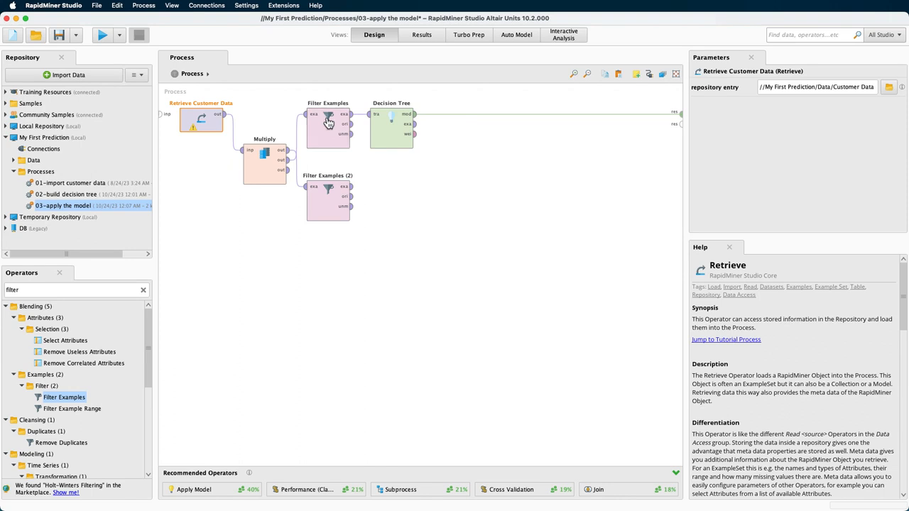
Disconnect the Multiply output from Filter Examples (2) and reconnect it to that filter's input
{"action": "right_click", "coordinate": [289, 160]}
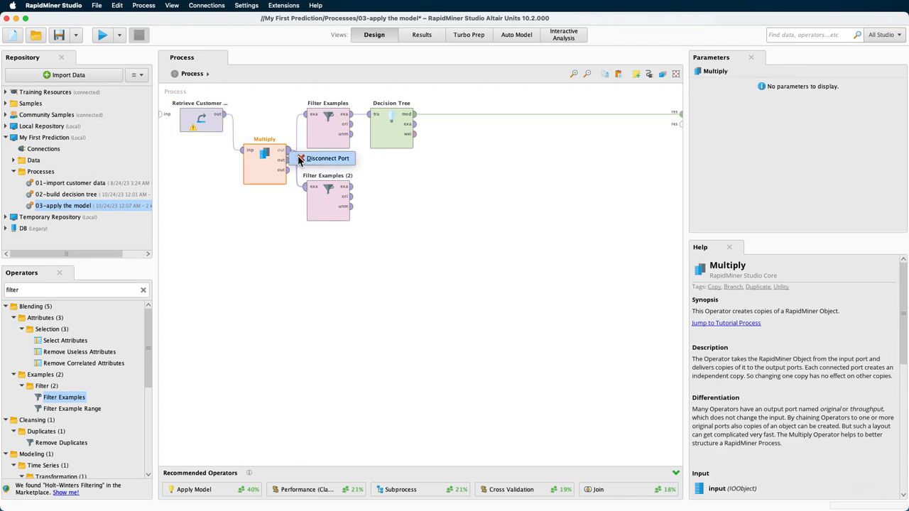
{"action": "left_click", "coordinate": [301, 162]}
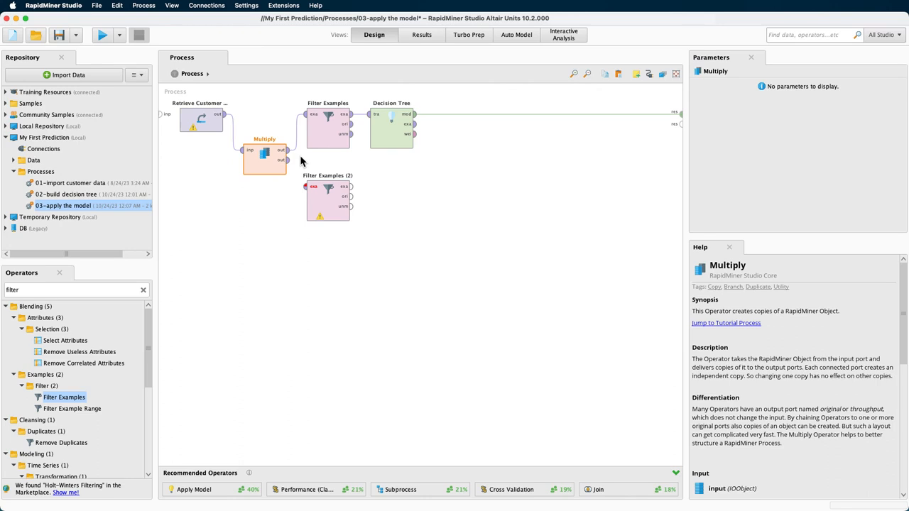
{"action": "left_click", "coordinate": [289, 160]}
{"action": "left_click", "coordinate": [306, 188]}
Set the filter of Filter Examples (2) to keep only examples where Churn is missing
{"action": "left_click", "coordinate": [318, 195]}
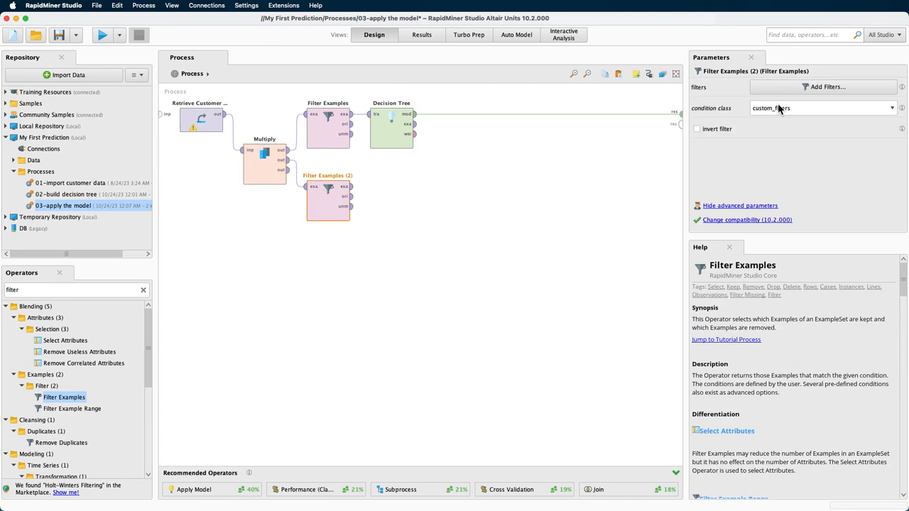
{"action": "left_click", "coordinate": [826, 88]}
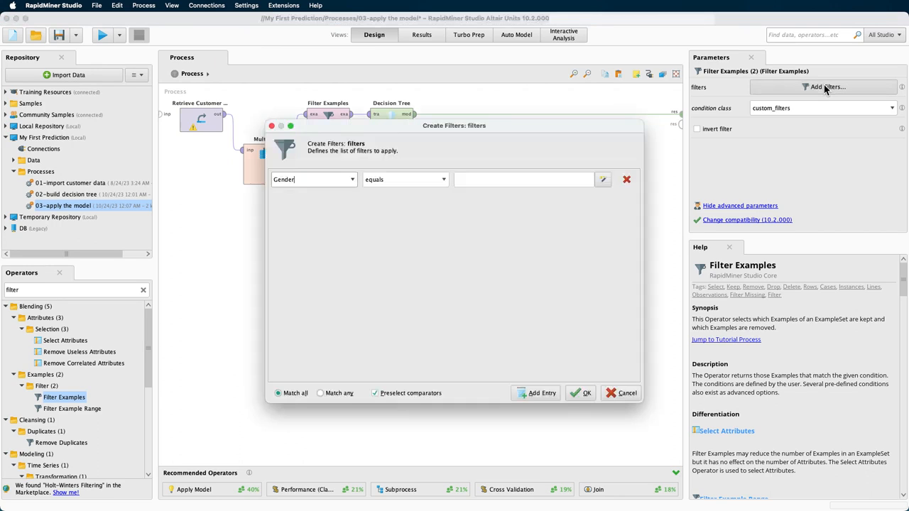
{"action": "left_click", "coordinate": [353, 180]}
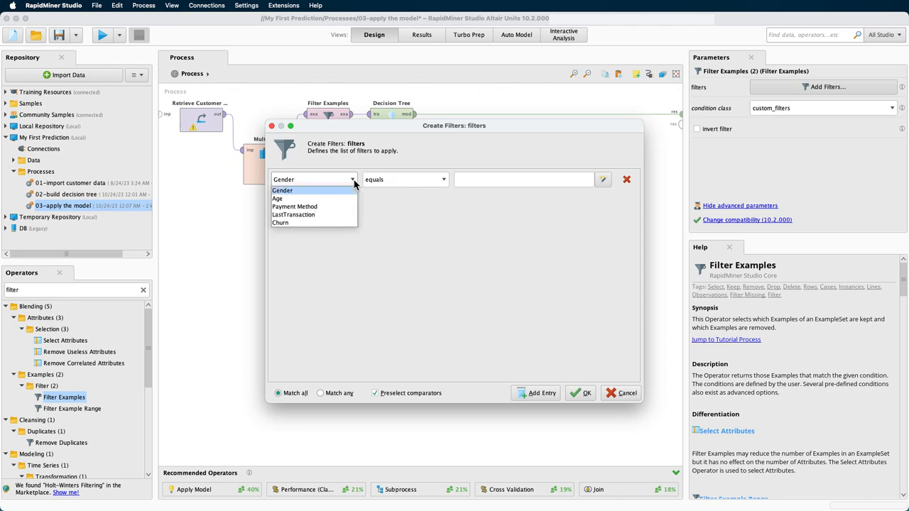
{"action": "left_click", "coordinate": [347, 223]}
{"action": "left_click", "coordinate": [444, 179]}
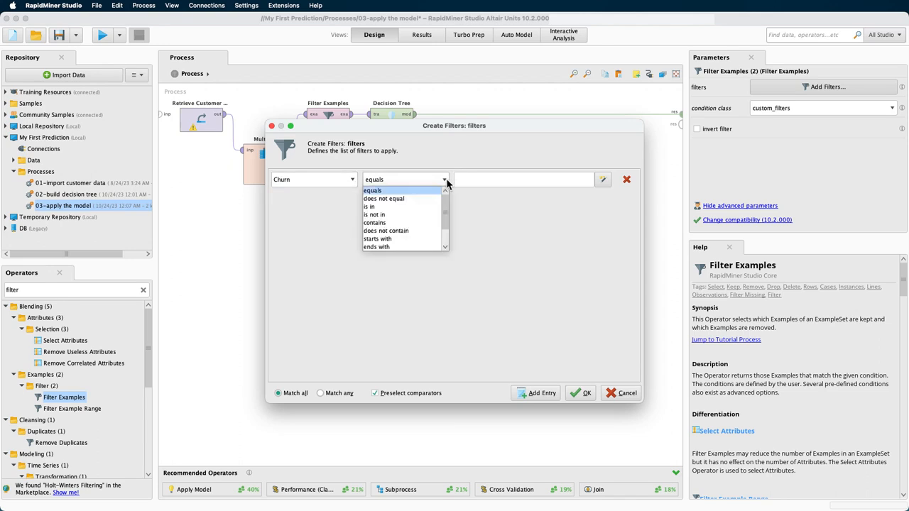
{"action": "scroll", "coordinate": [446, 246], "scroll_direction": "down", "scroll_amount": 3}
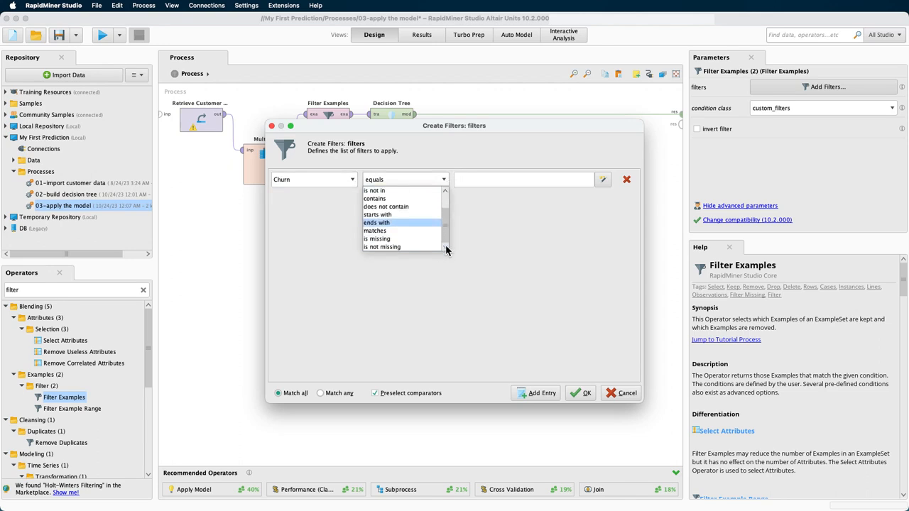
{"action": "left_click", "coordinate": [433, 239]}
{"action": "left_click", "coordinate": [579, 393]}
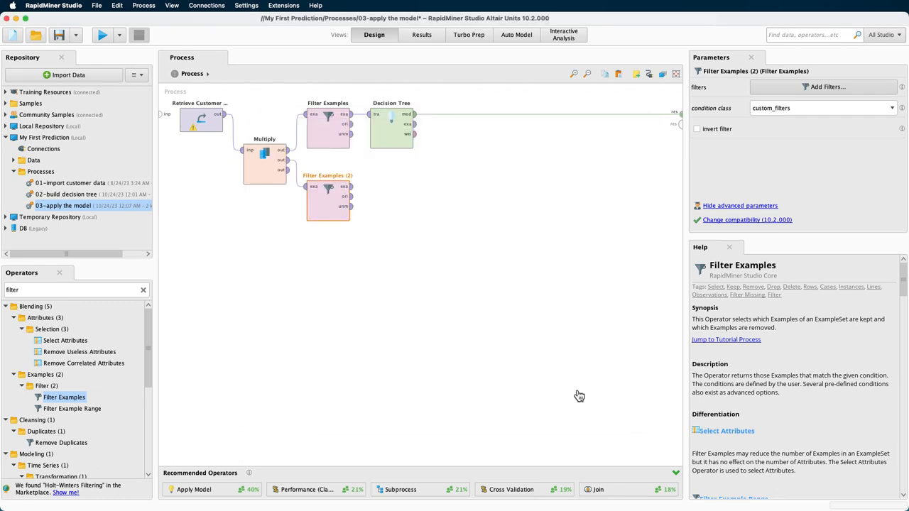
Connect the example output of Filter Examples (2) to the second result port and run the process
{"action": "left_click_drag", "start_coordinate": [352, 187], "coordinate": [679, 125]}
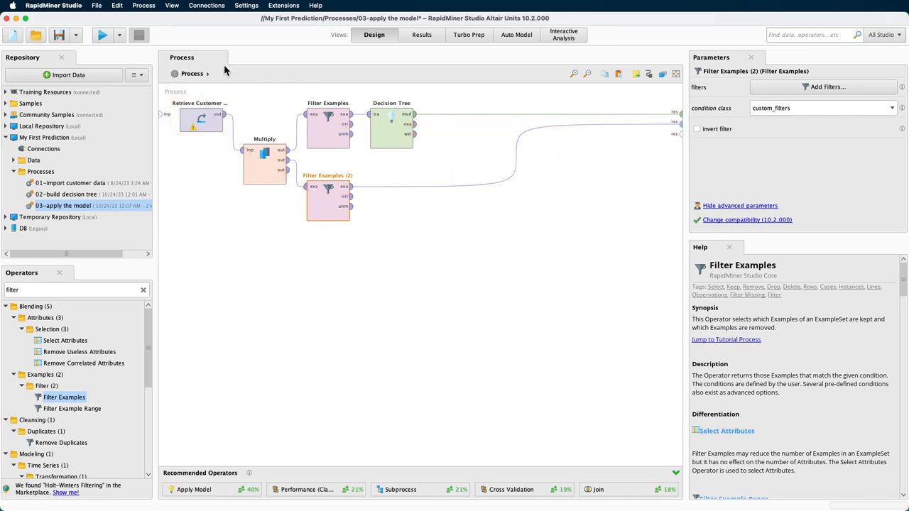
{"action": "left_click", "coordinate": [102, 36]}
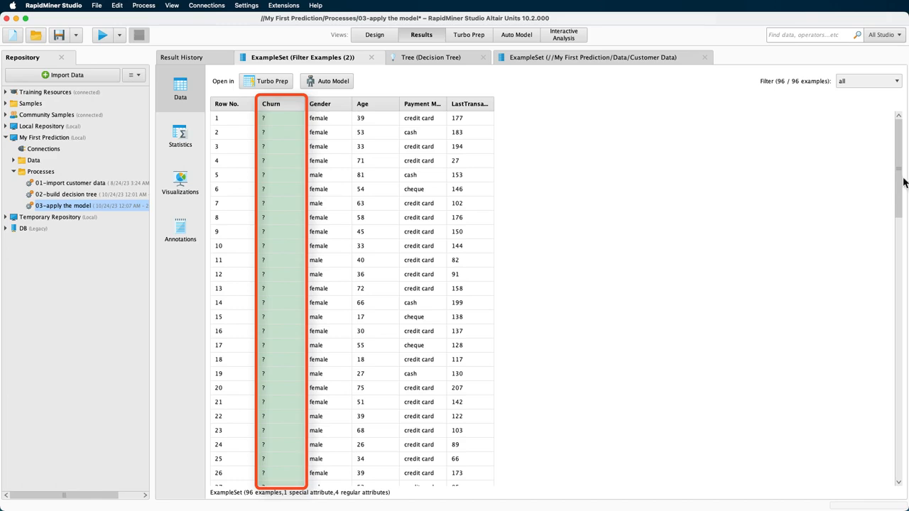
Insert Apply Model after Decision Tree, with Filter Examples (2) feeding its unlabelled input and its labelled output connected to the second result port
{"action": "left_click_drag", "start_coordinate": [900, 170], "coordinate": [886, 145]}
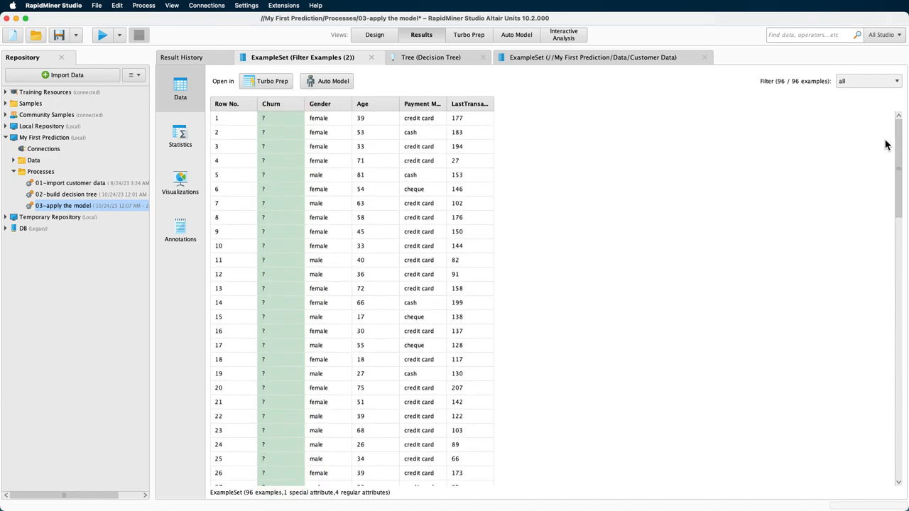
{"action": "left_click", "coordinate": [370, 35]}
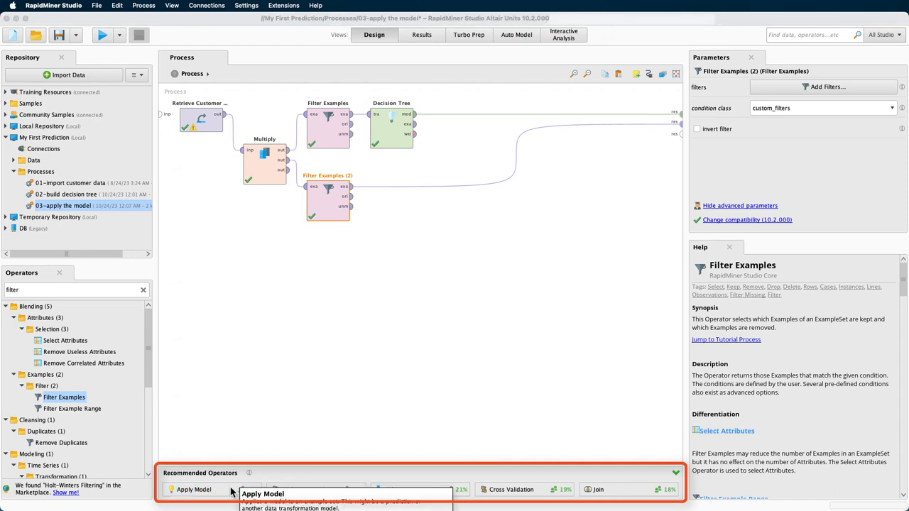
{"action": "left_click_drag", "start_coordinate": [231, 491], "coordinate": [492, 112]}
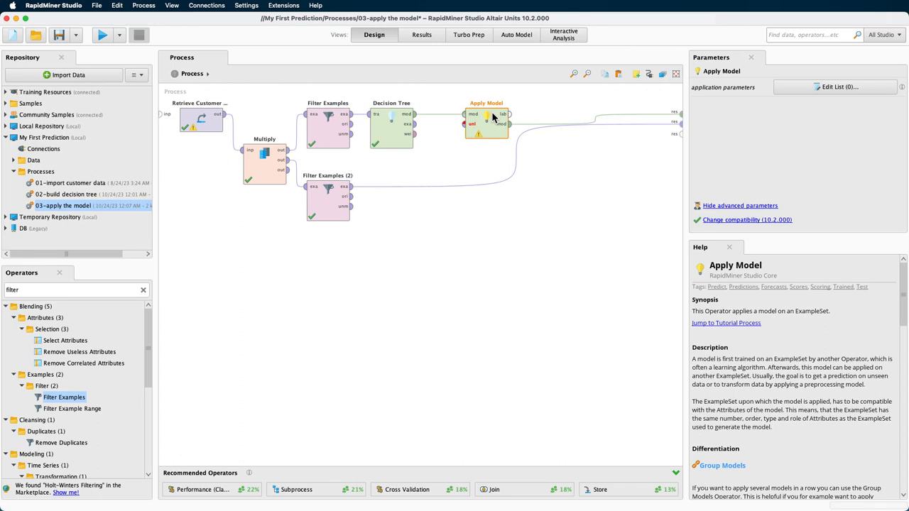
{"action": "left_click_drag", "start_coordinate": [490, 126], "coordinate": [538, 137]}
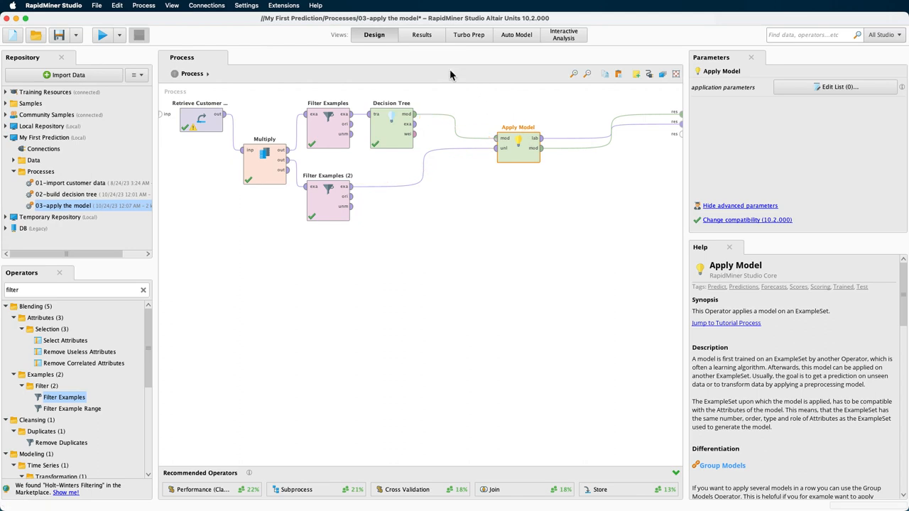
Save the process with the Apply Model operator and run it to predict churn
{"action": "left_click", "coordinate": [424, 35]}
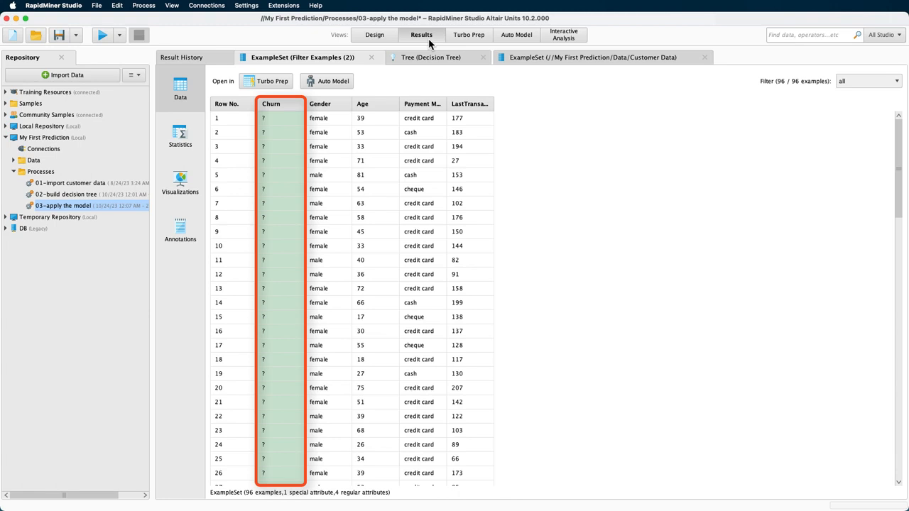
{"action": "left_click", "coordinate": [377, 40]}
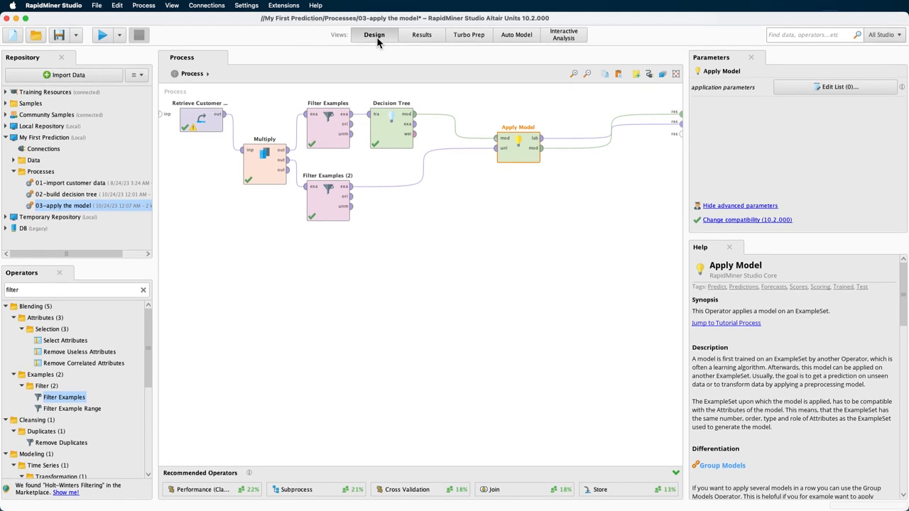
{"action": "key", "text": "super+s"}
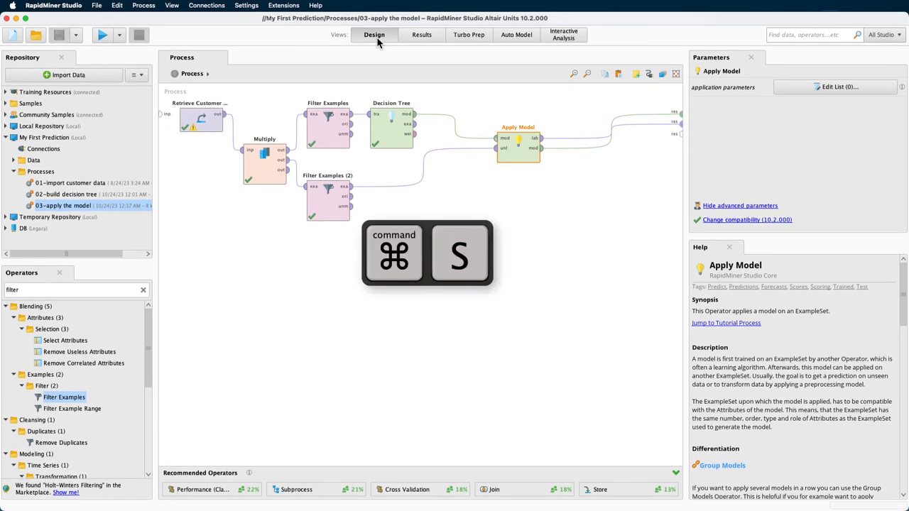
{"action": "left_click", "coordinate": [102, 40]}
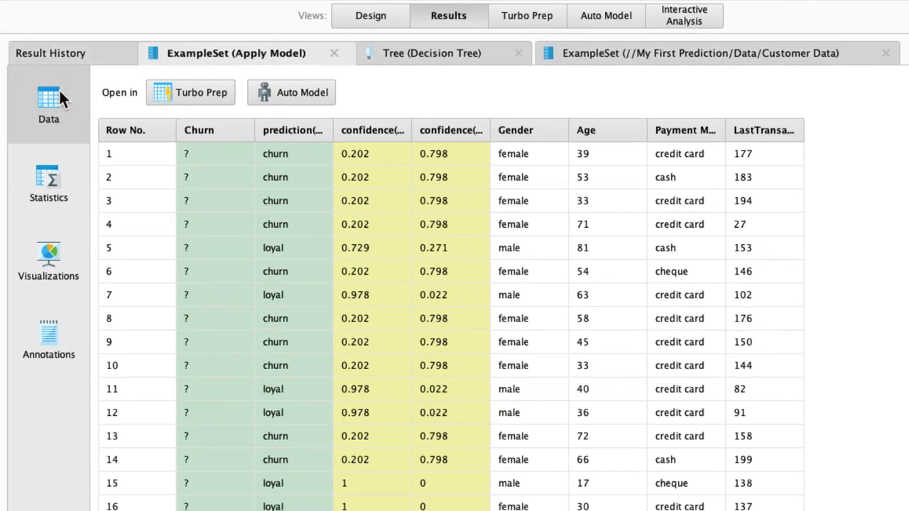
Widen the prediction(Churn), confidence(loyal) and confidence(churn) columns in the Apply Model results so their full names can be read
{"action": "mouse_move", "coordinate": [219, 136]}
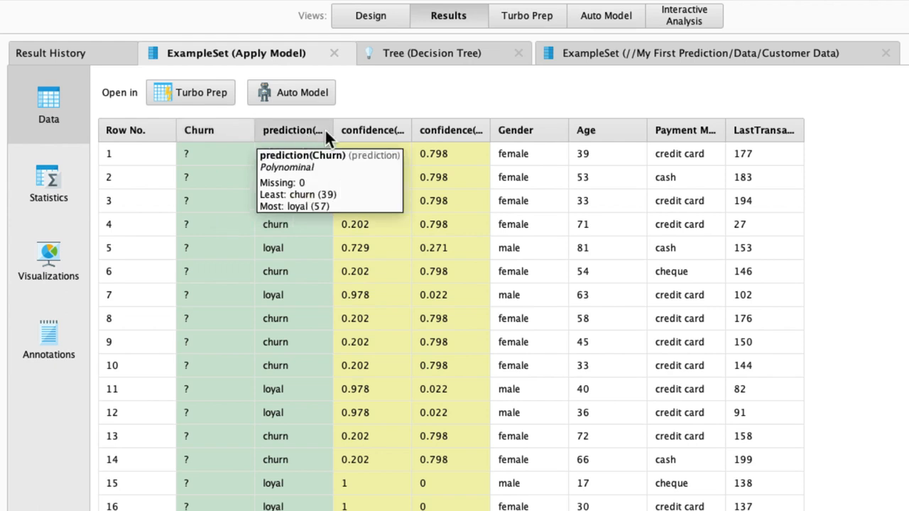
{"action": "left_click_drag", "start_coordinate": [332, 130], "coordinate": [360, 130]}
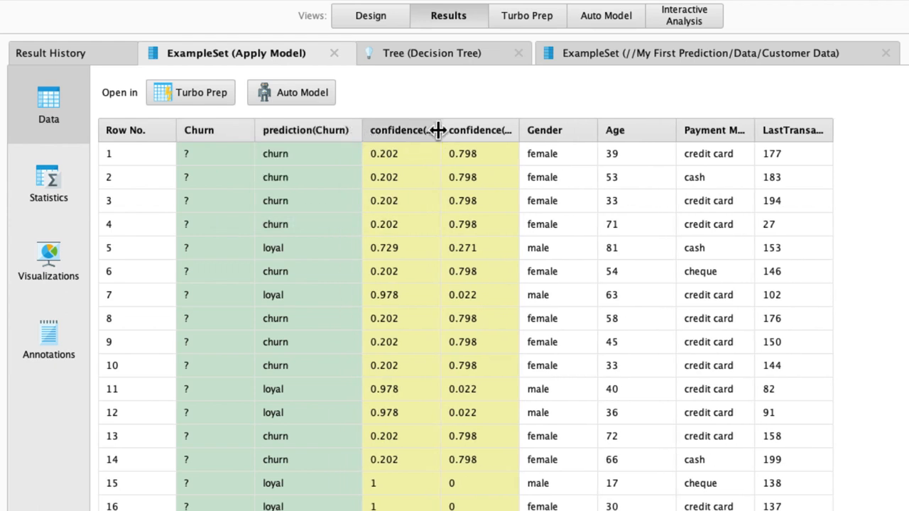
{"action": "left_click_drag", "start_coordinate": [439, 130], "coordinate": [466, 130]}
{"action": "mouse_move", "coordinate": [480, 132]}
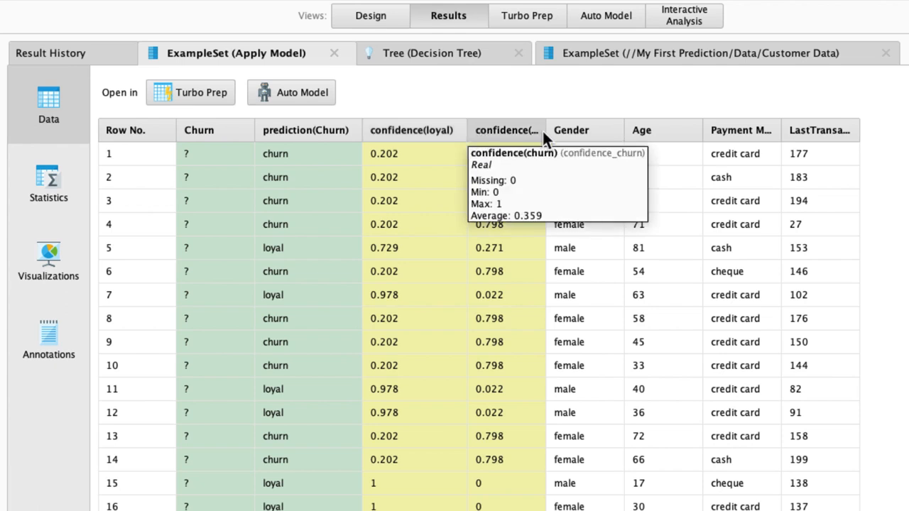
{"action": "left_click_drag", "start_coordinate": [543, 130], "coordinate": [578, 130]}
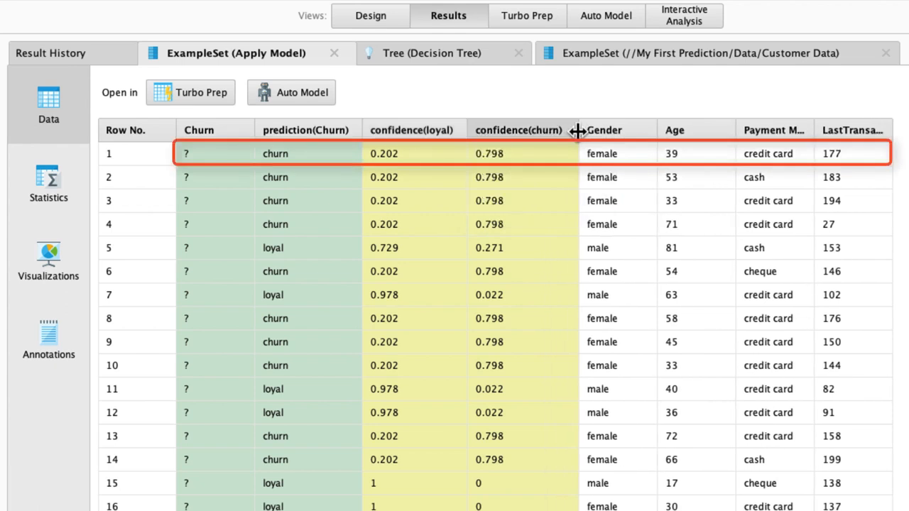